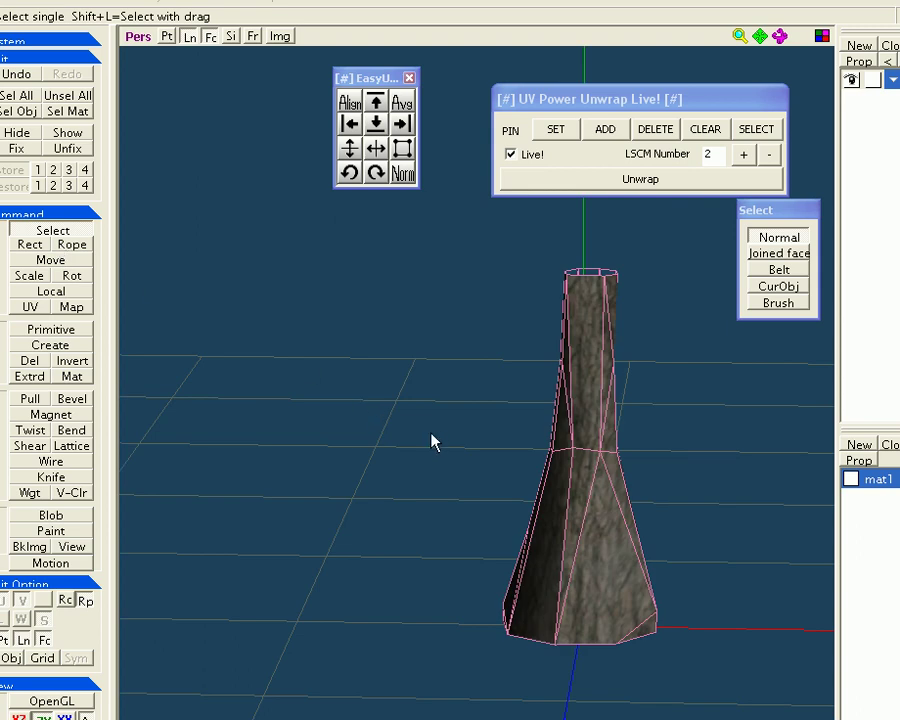
Step: Turn the view to the vase's front and select its vertical edges from base upward as the seam
right_click_drag(408, 446, 422, 478)
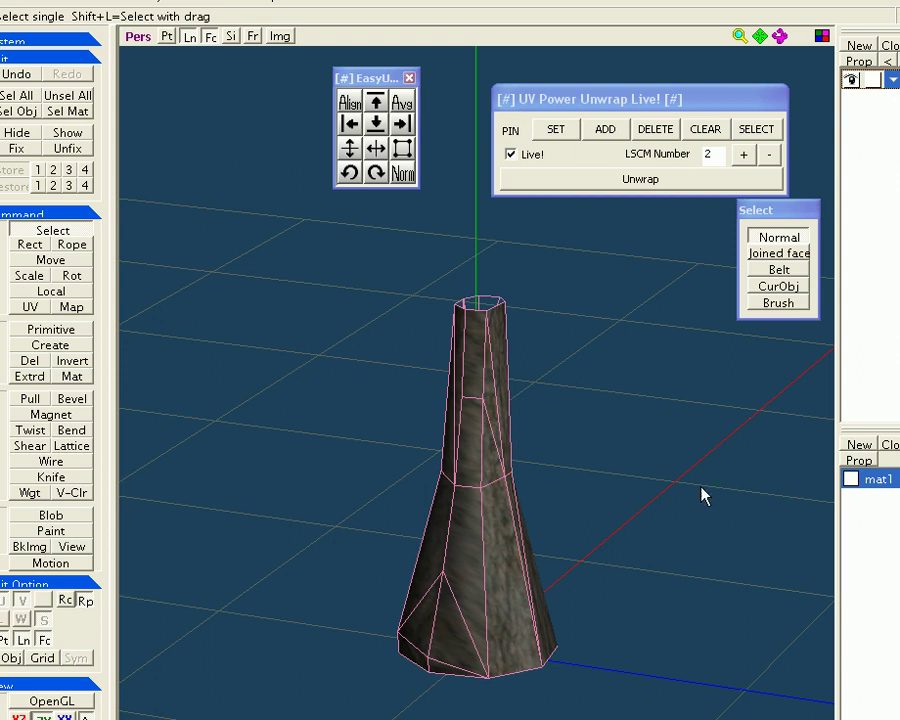
right_click_drag(669, 519, 647, 519)
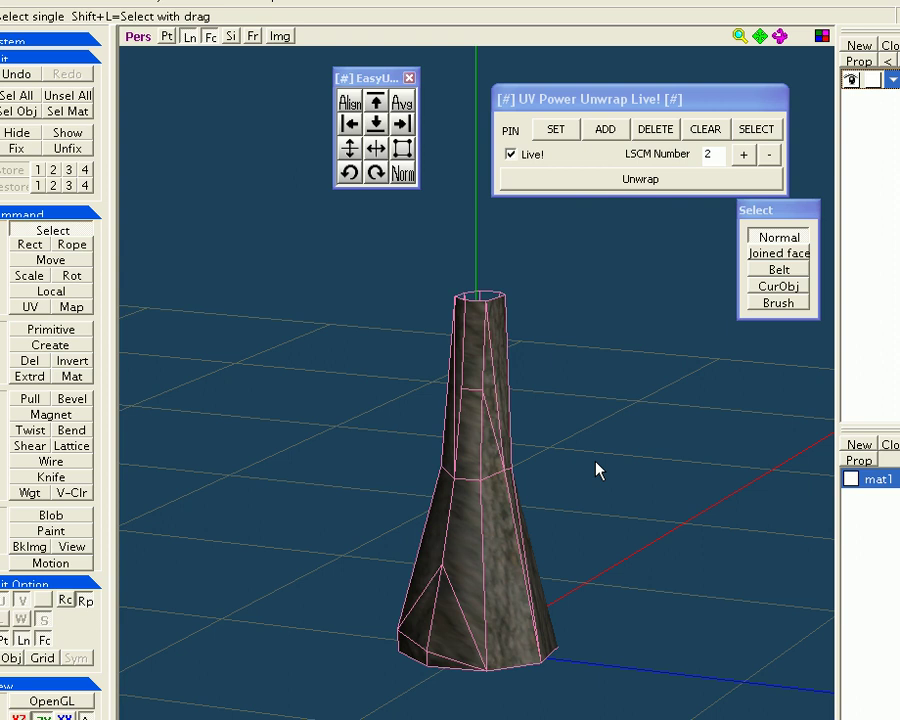
scroll(597, 470, "up", 2)
scroll(595, 466, "down", 2)
left_click(475, 592)
left_click(484, 588)
left_click(481, 459)
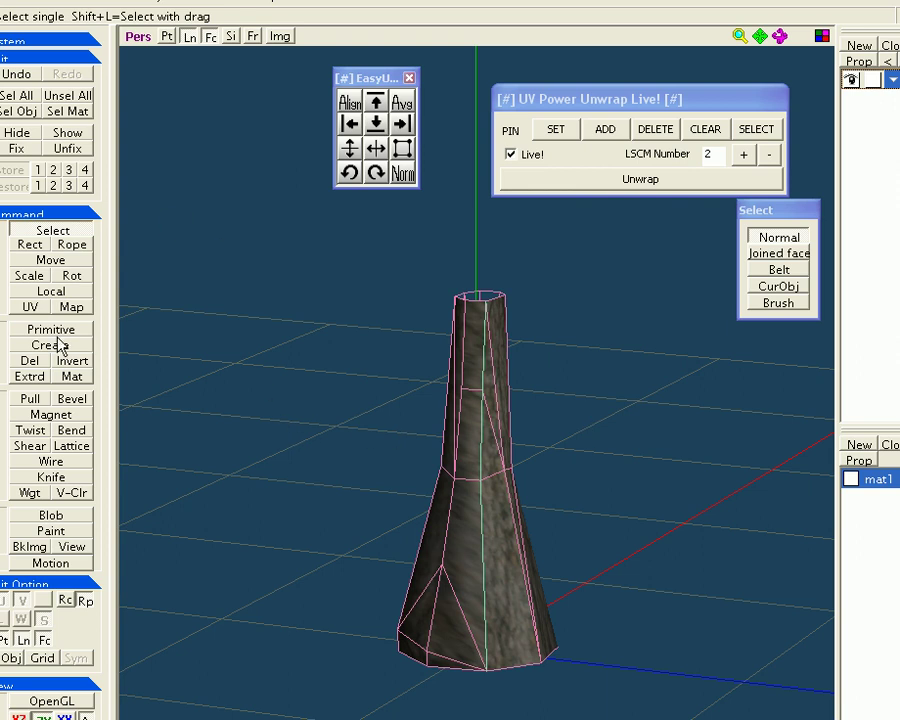
Step: Open UV editing and move the vase model left off the bark texture, then deselect it
left_click(31, 307)
left_click(474, 460)
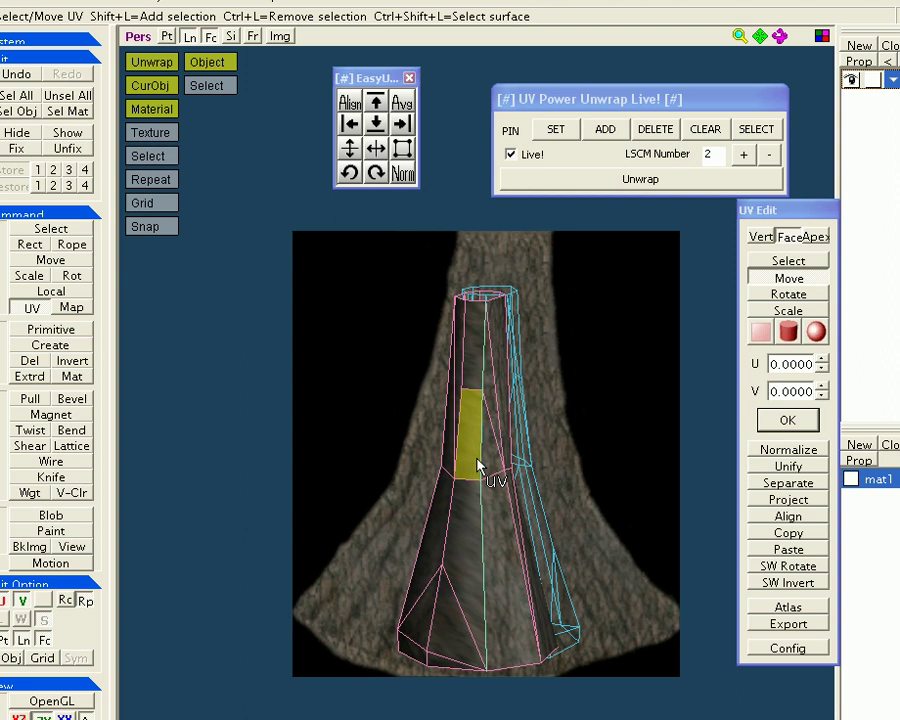
left_click_drag(474, 460, 283, 455)
left_click(412, 492)
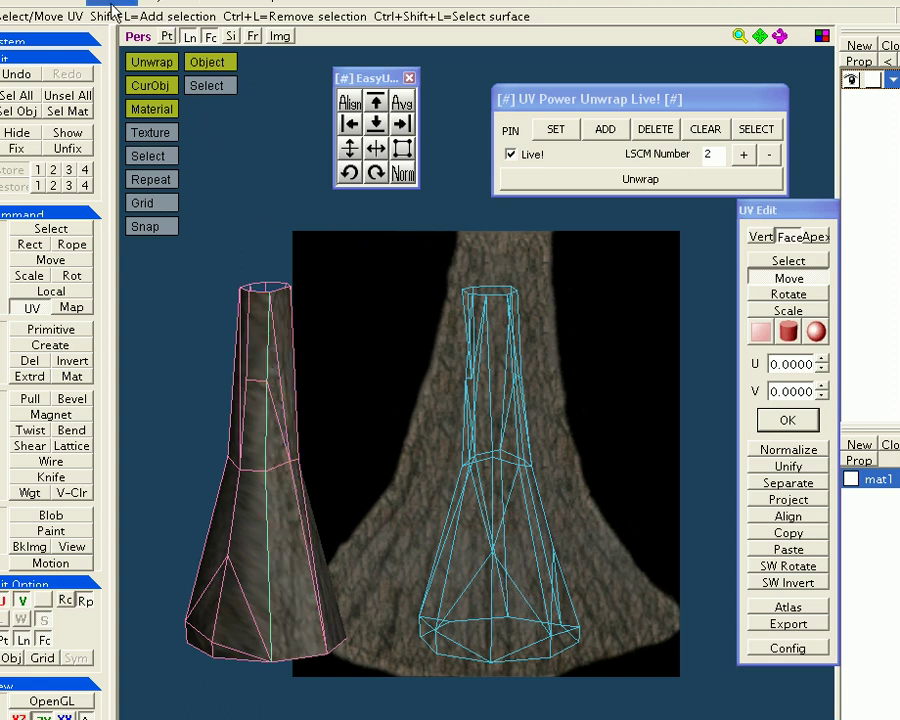
Step: Run Edit > UVPowerUnwrap::Auto to unwrap the vase's UVs from the seam
left_click(114, 4)
mouse_move(165, 2)
mouse_move(110, 4)
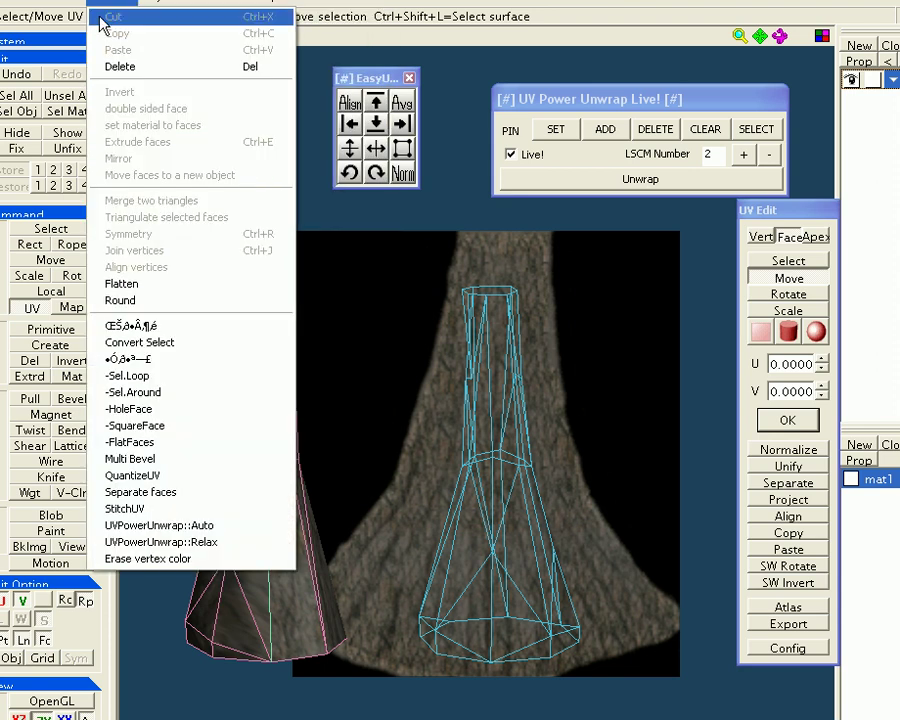
left_click(183, 528)
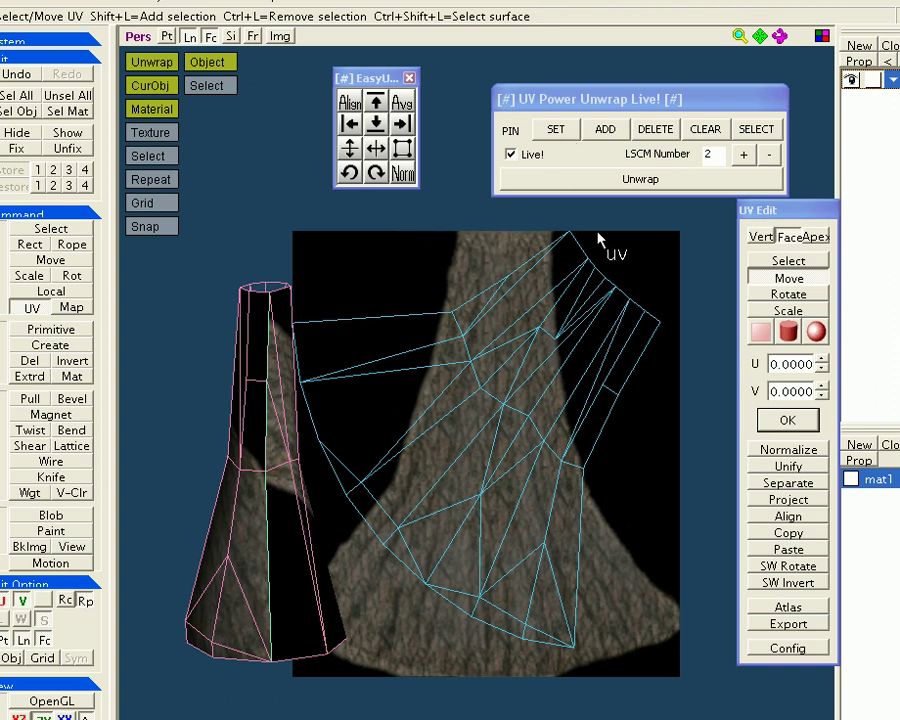
Step: Lasso the UV vertices along the layout's top edge and pin them with SET
mouse_move(556, 222)
left_mouse_down()
mouse_move(595, 238)
mouse_move(540, 228)
mouse_move(619, 313)
mouse_move(662, 345)
left_mouse_up()
left_click_drag(580, 218, 540, 232)
left_click(547, 133)
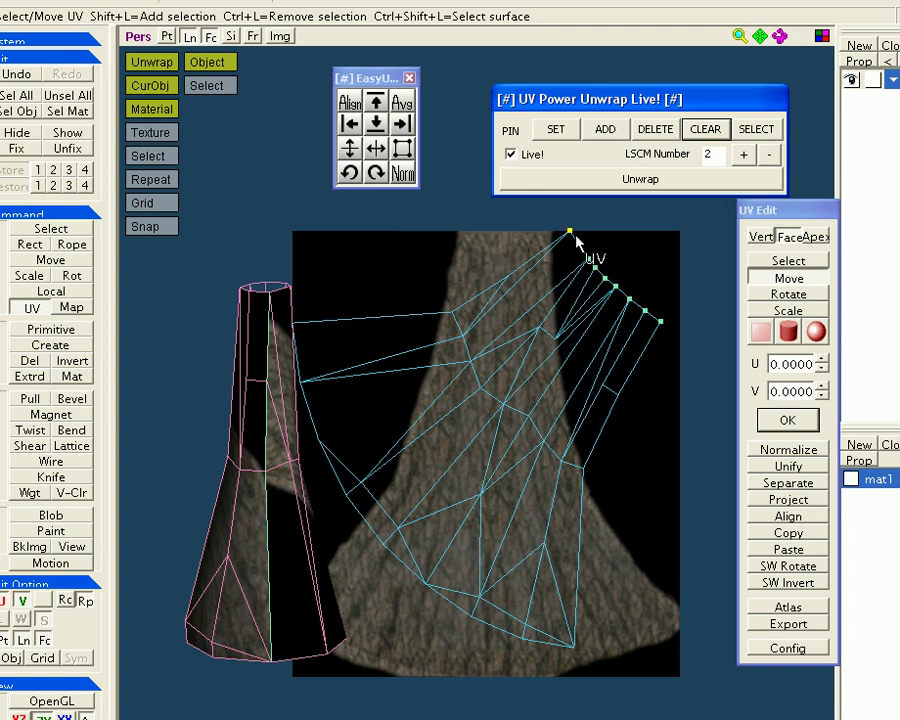
Step: Rotate the pinned top row level and move it left onto the bark trunk
left_click(789, 294)
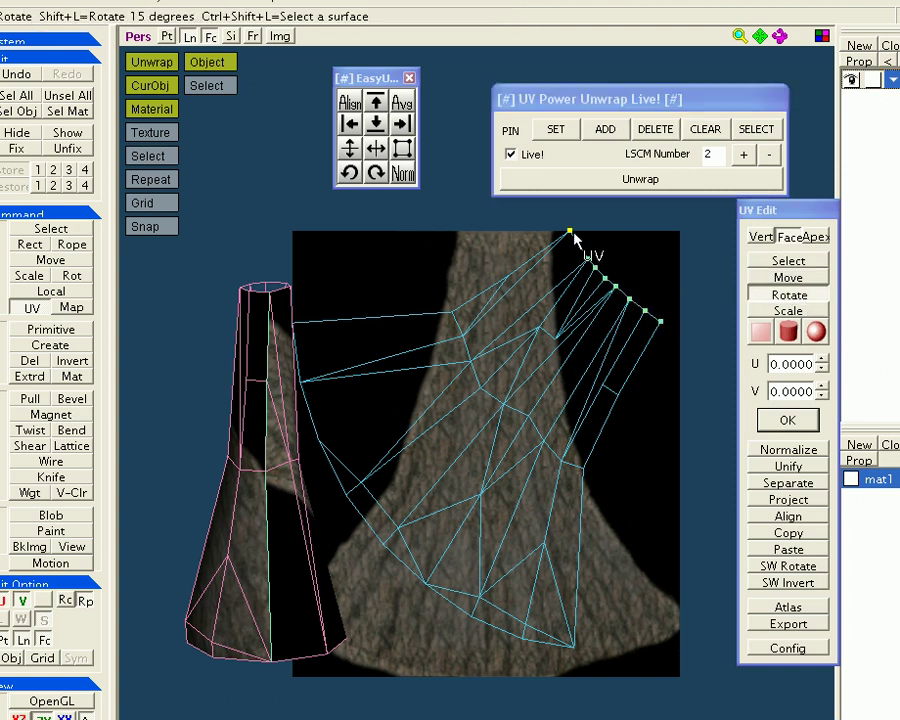
left_click_drag(575, 236, 660, 238)
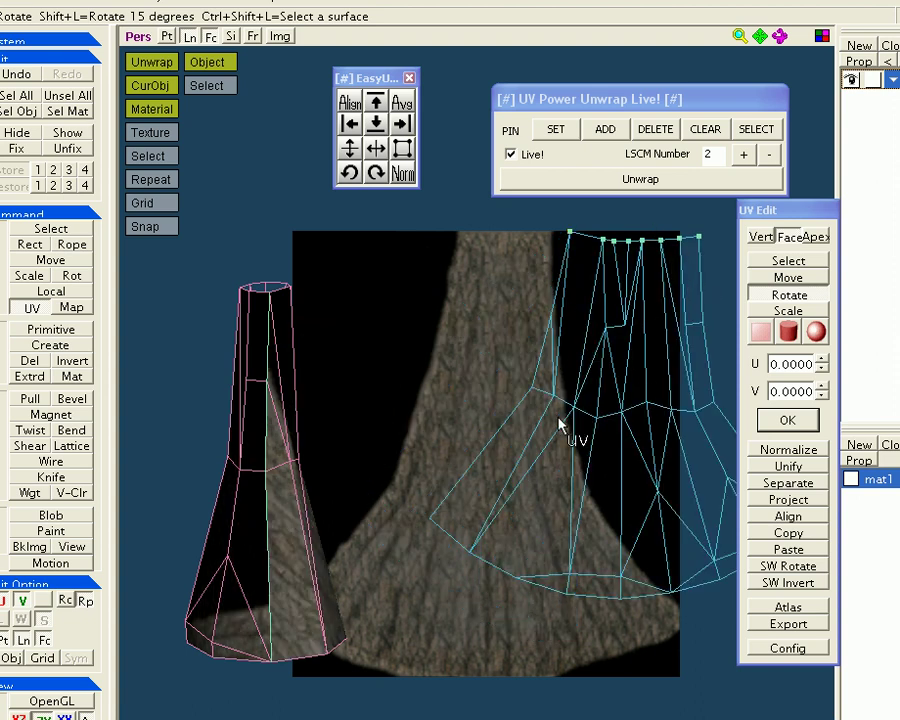
left_click(788, 278)
left_click_drag(570, 234, 460, 240)
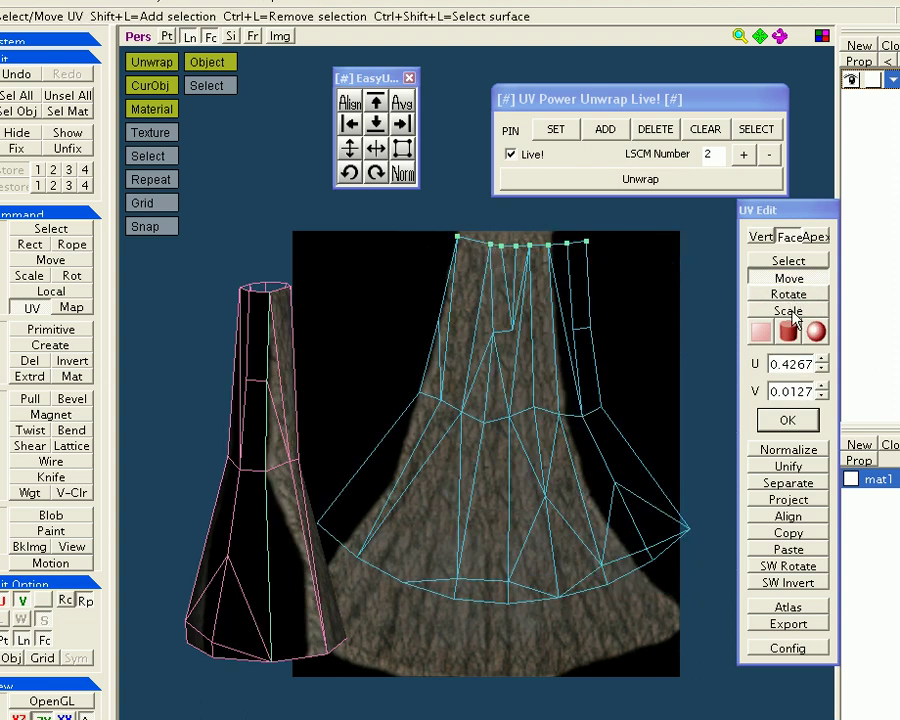
Step: Scale the UV mesh down proportionally toward its top-left corner
key("s")
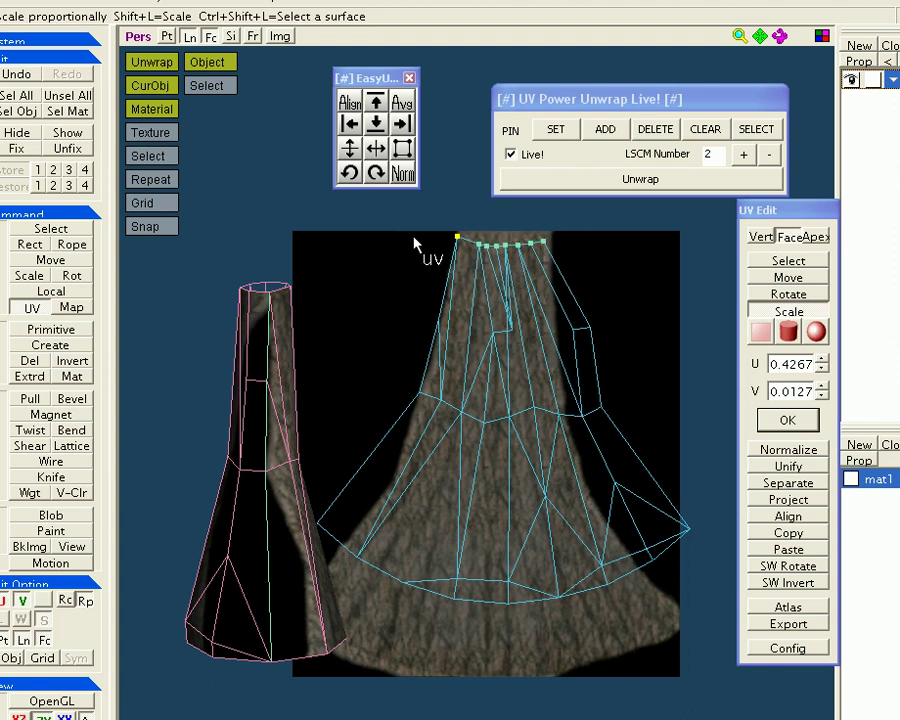
left_click_drag(420, 243, 530, 303)
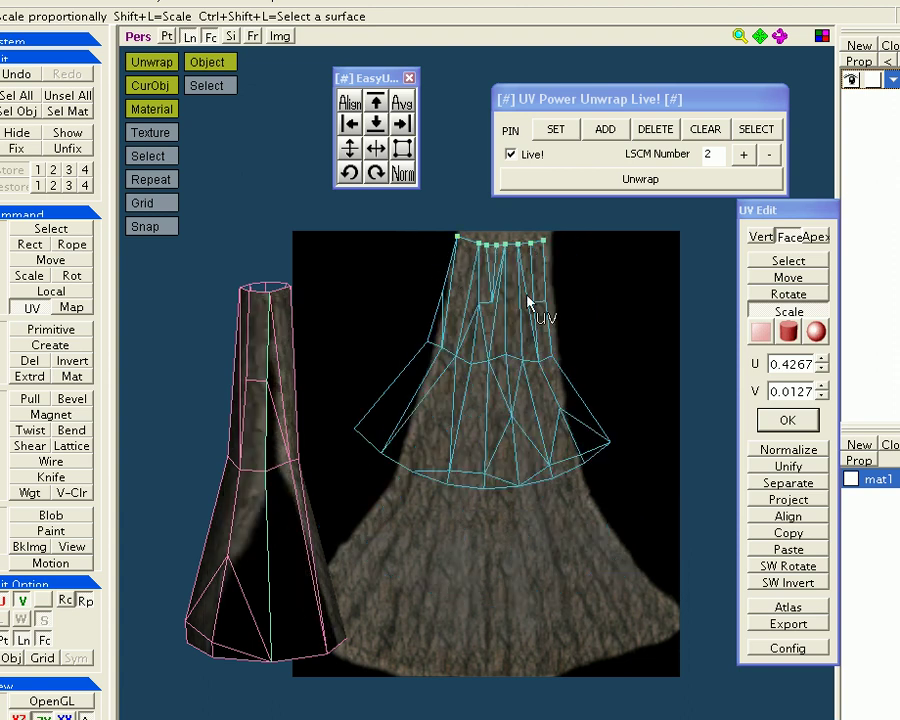
left_click(778, 279)
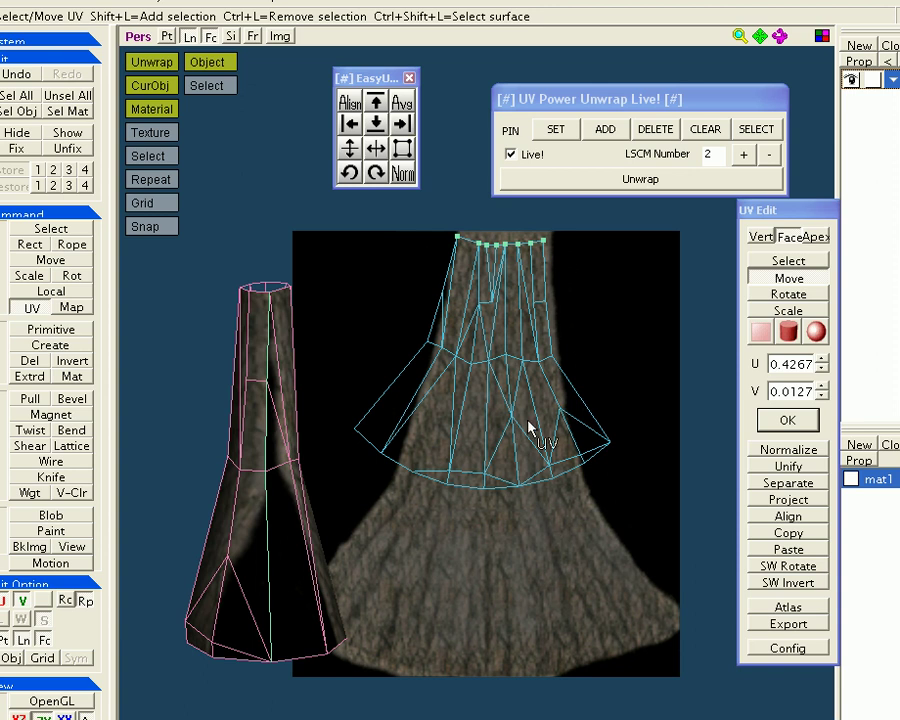
Step: Pin the left and right bottom UV corners and drag them down to the trunk's lower corners
left_click(610, 442)
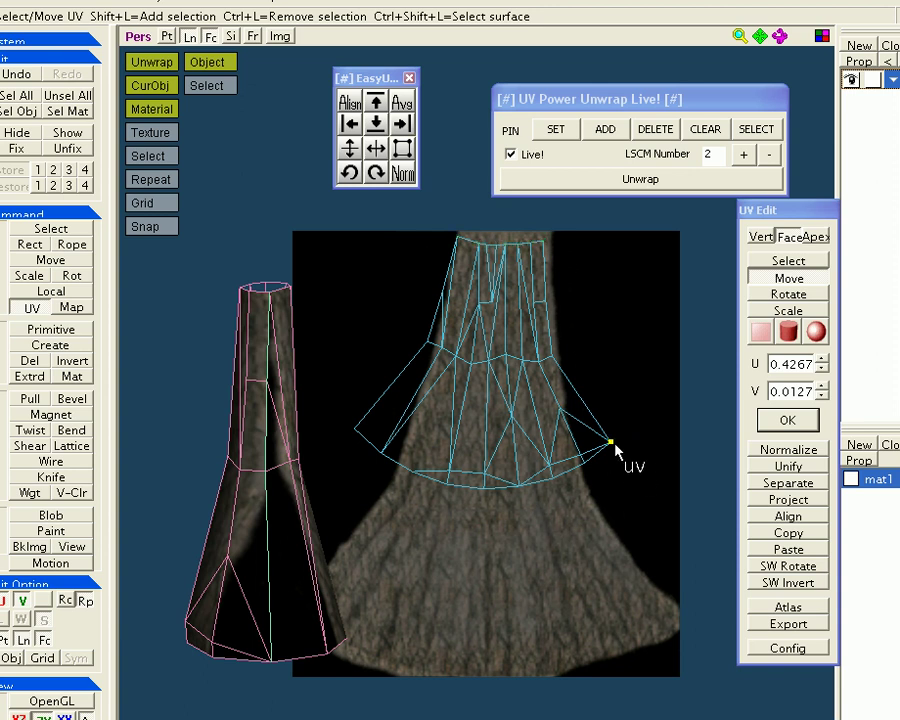
left_click(611, 443)
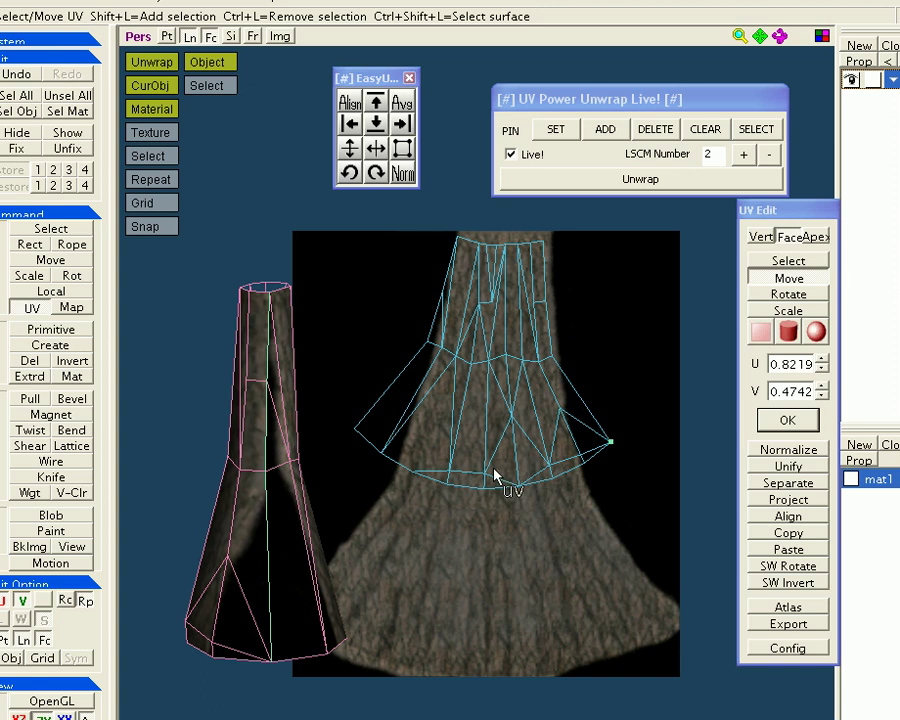
left_click(355, 432)
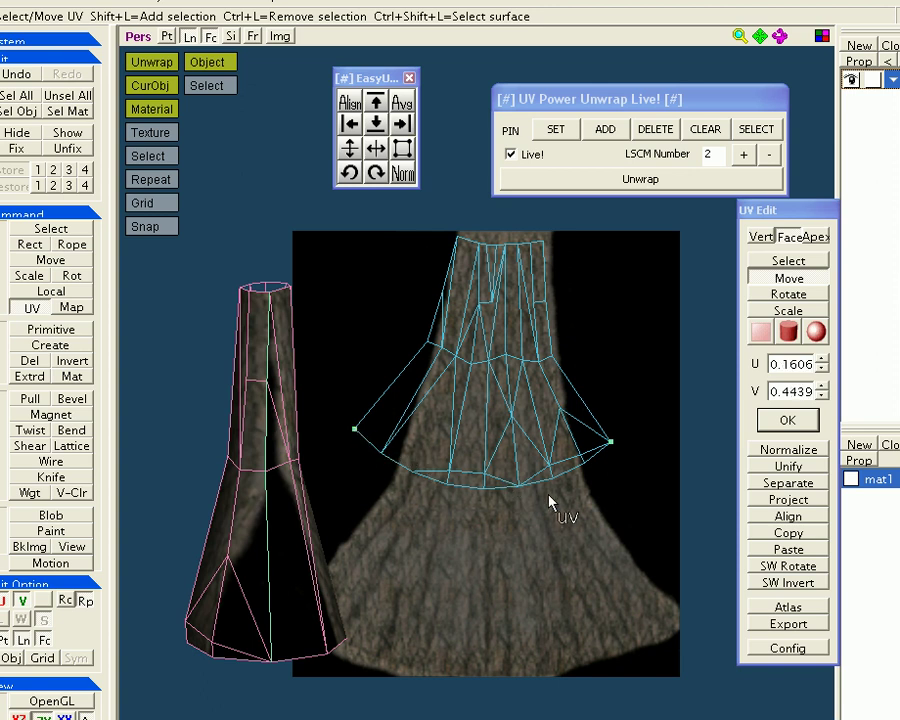
left_click(600, 135)
left_click_drag(611, 442, 677, 627)
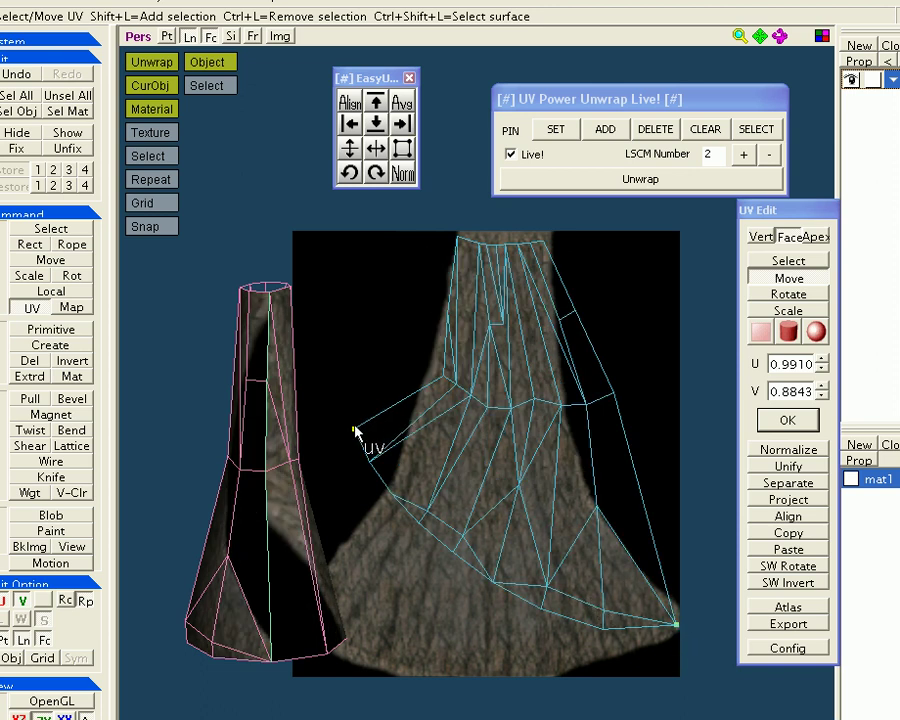
left_click_drag(357, 425, 311, 624)
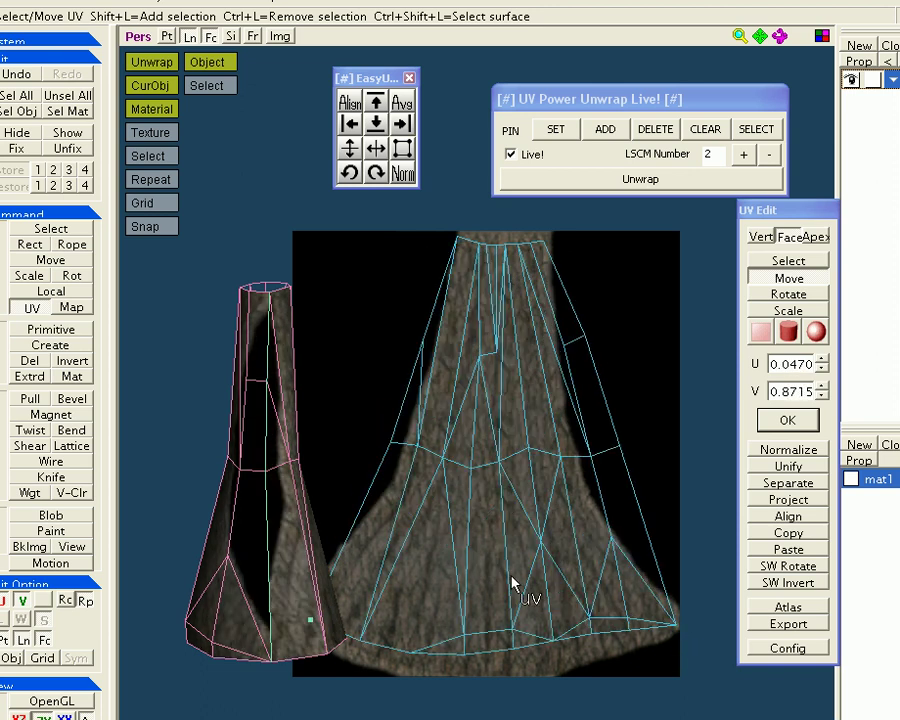
Step: Fine-tune the lower-left and lower-right UV corners over the trunk base
middle_click_drag(592, 636, 603, 595)
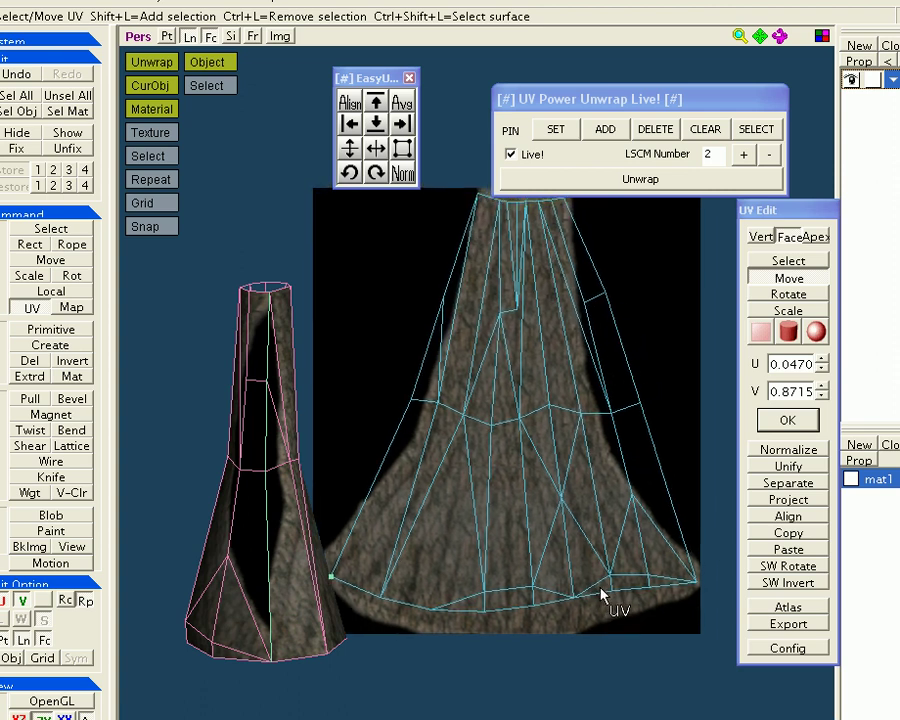
left_click_drag(689, 589, 692, 588)
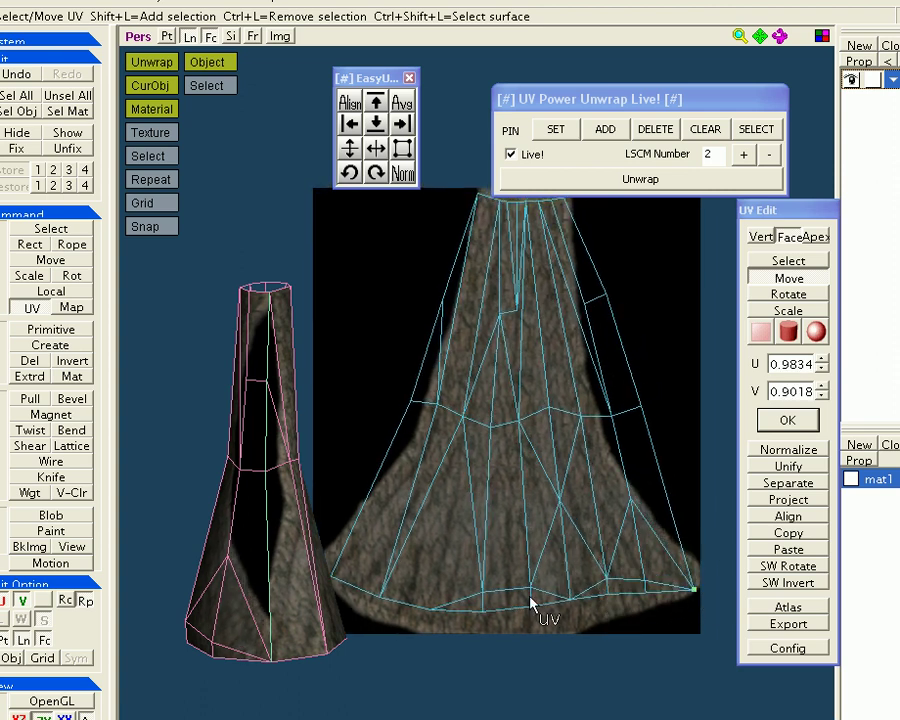
left_click(325, 582)
left_click(311, 562)
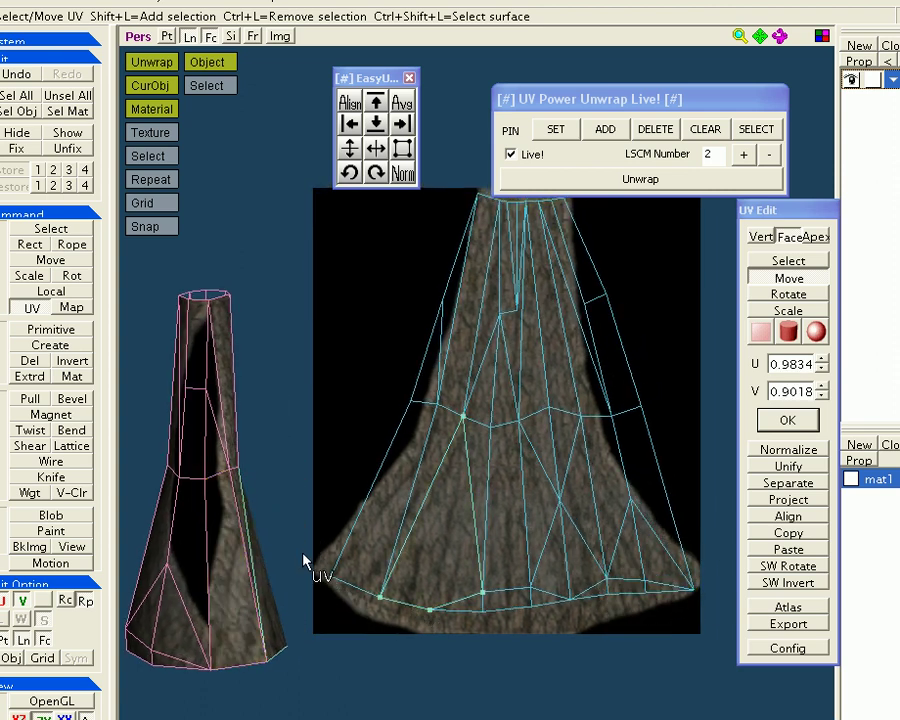
left_click(323, 580)
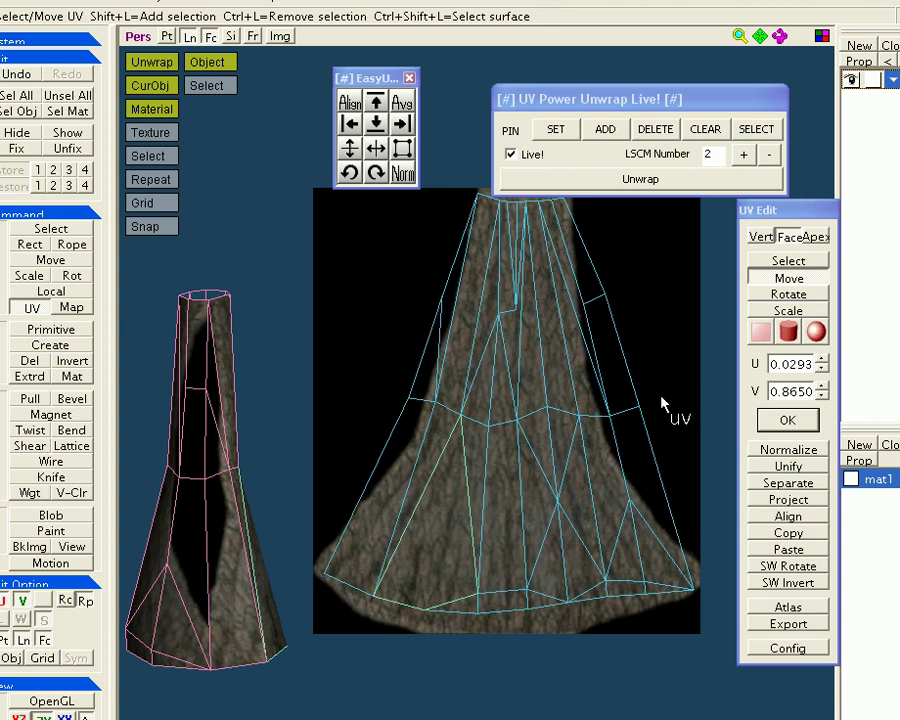
Step: Pin the left and right mid-height UV vertices and pull both inward onto the trunk
left_click(639, 408)
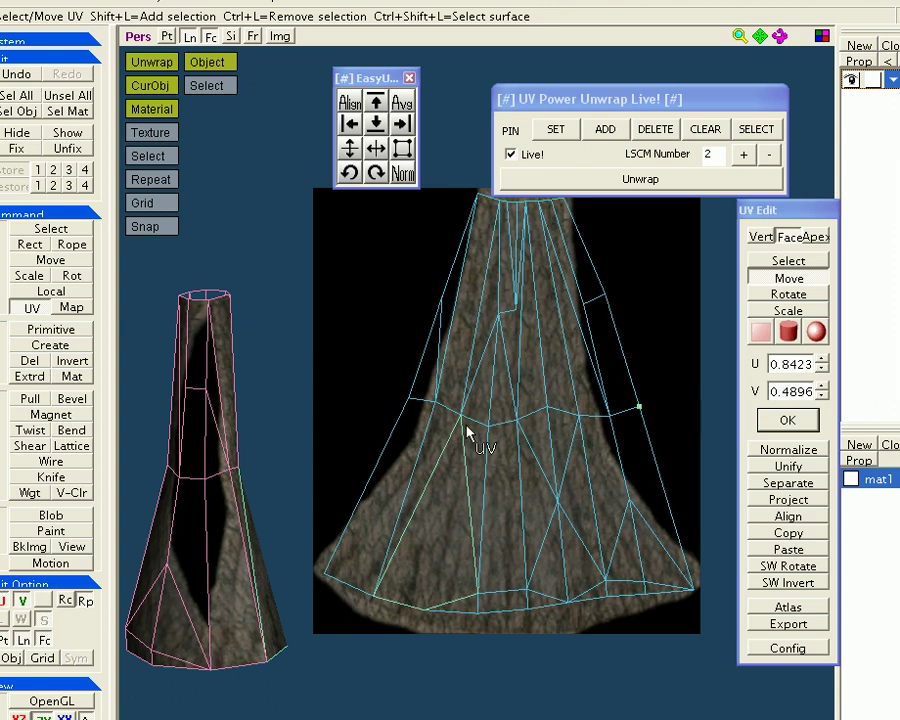
left_click(409, 399)
left_click(605, 129)
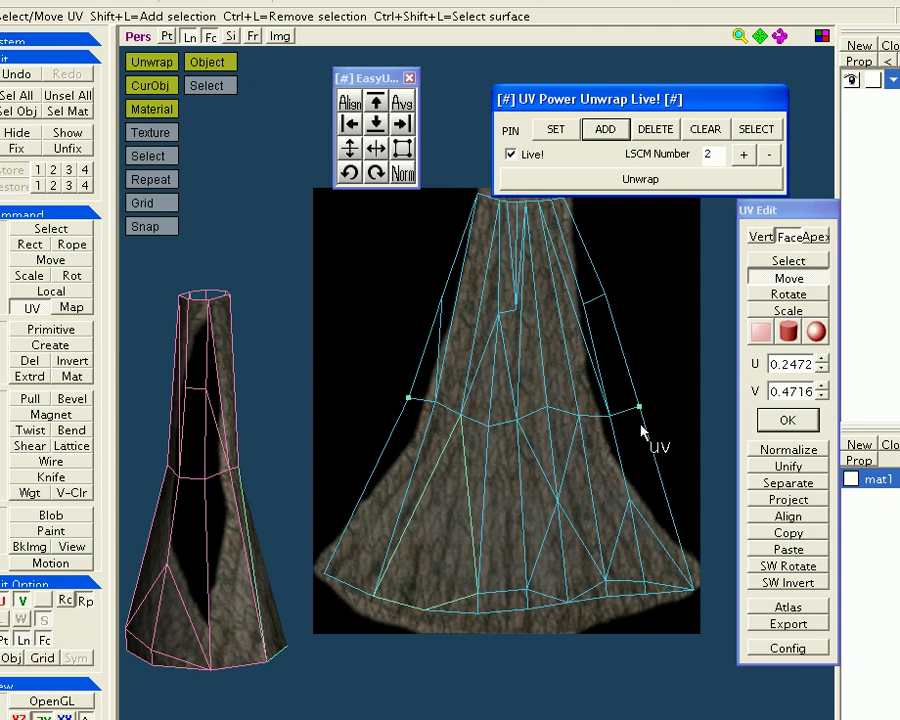
left_click_drag(639, 412, 590, 412)
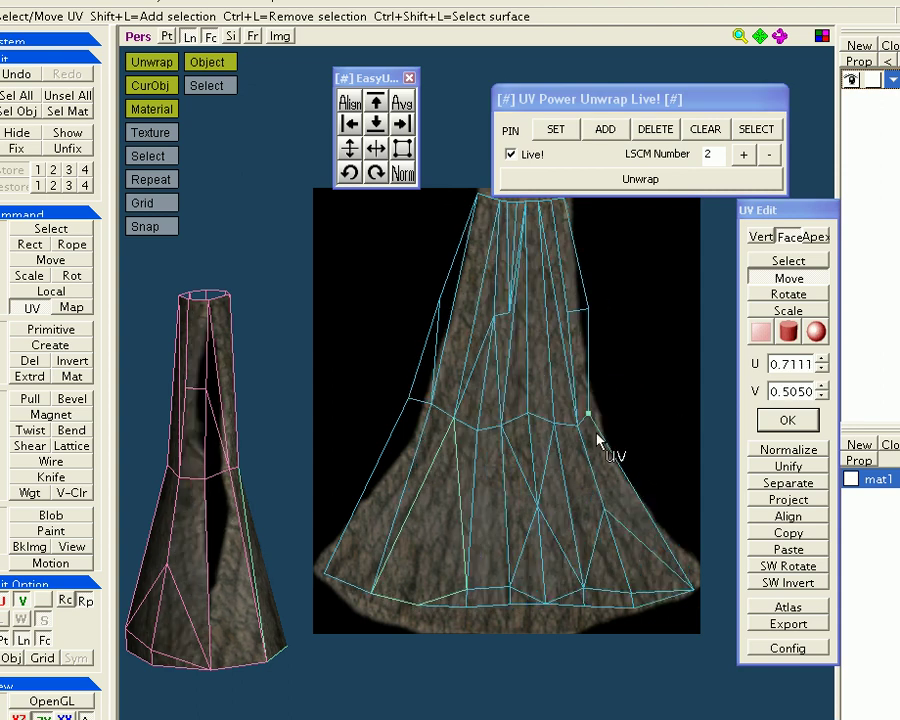
left_click_drag(415, 399, 450, 416)
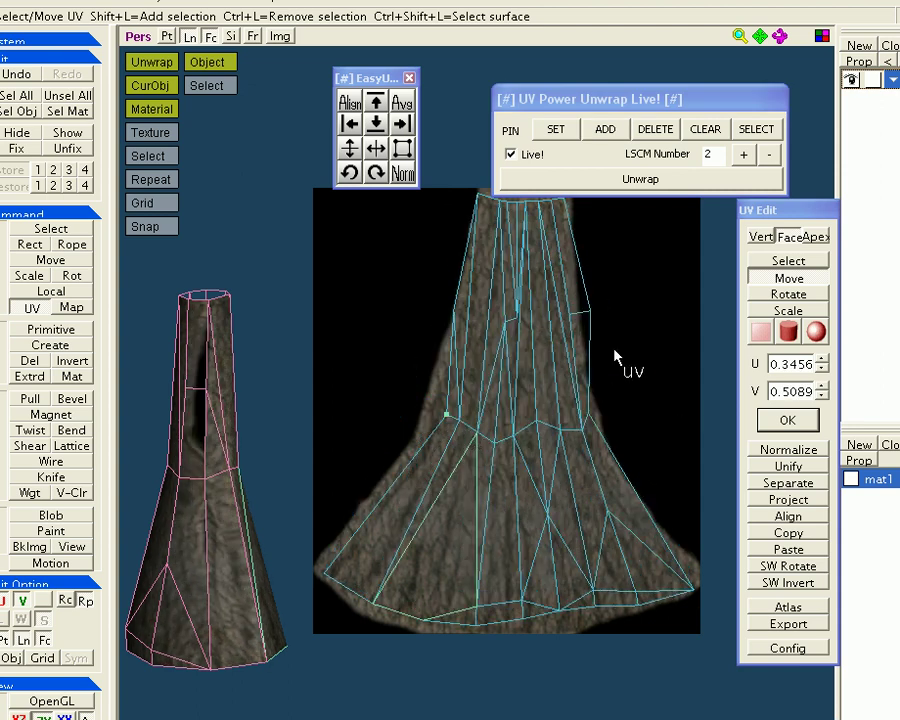
left_click_drag(592, 425, 589, 421)
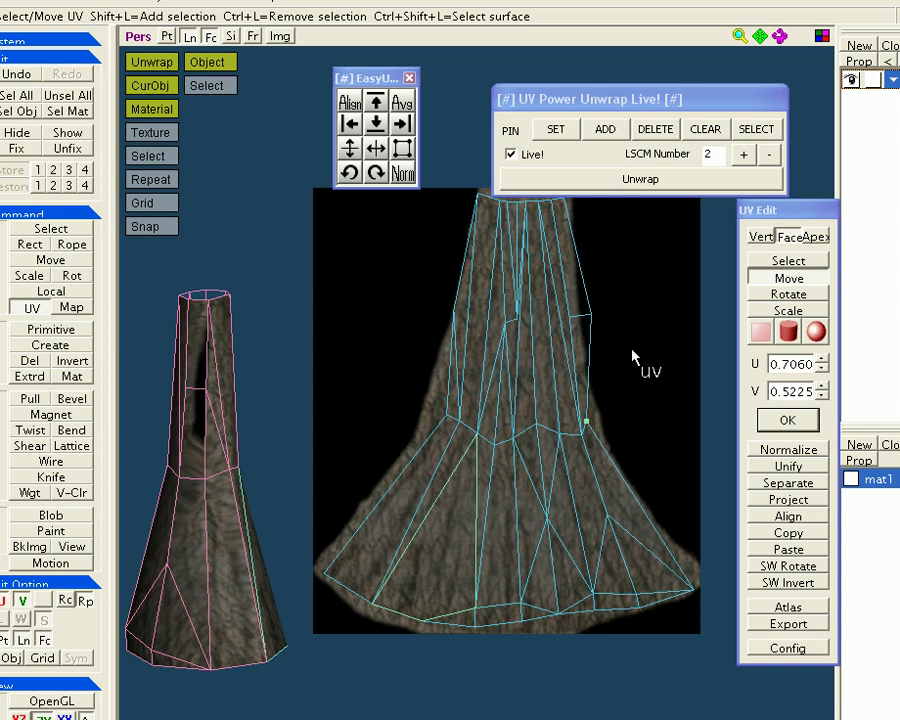
right_click_drag(635, 358, 628, 413)
Step: Move an upper right-edge vertex onto the trunk edge and tuck the bottom-right corner inward
left_click_drag(595, 392, 600, 284)
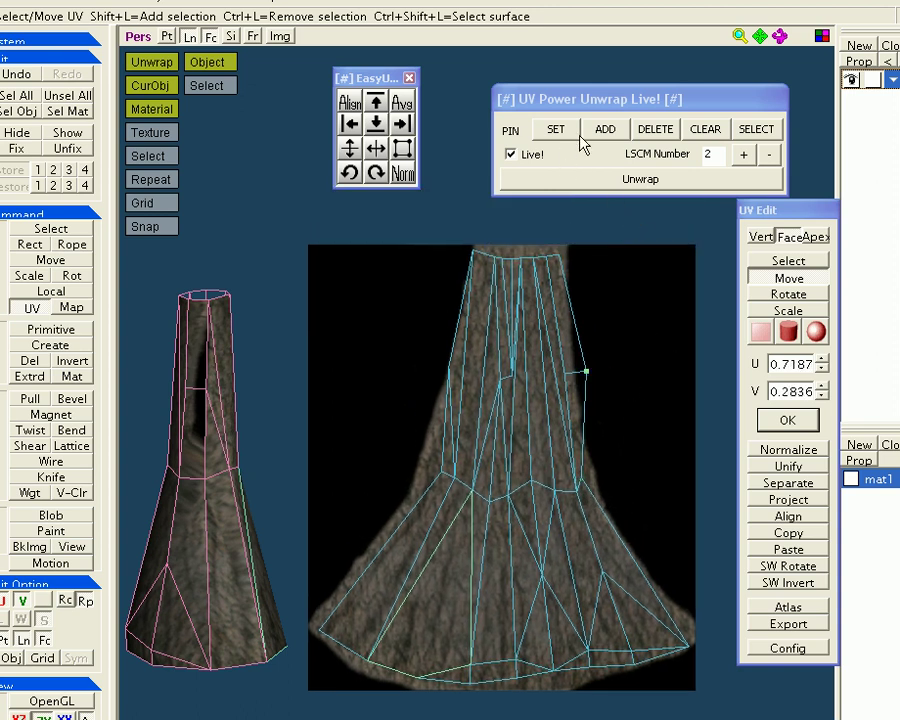
left_click_drag(587, 374, 567, 385)
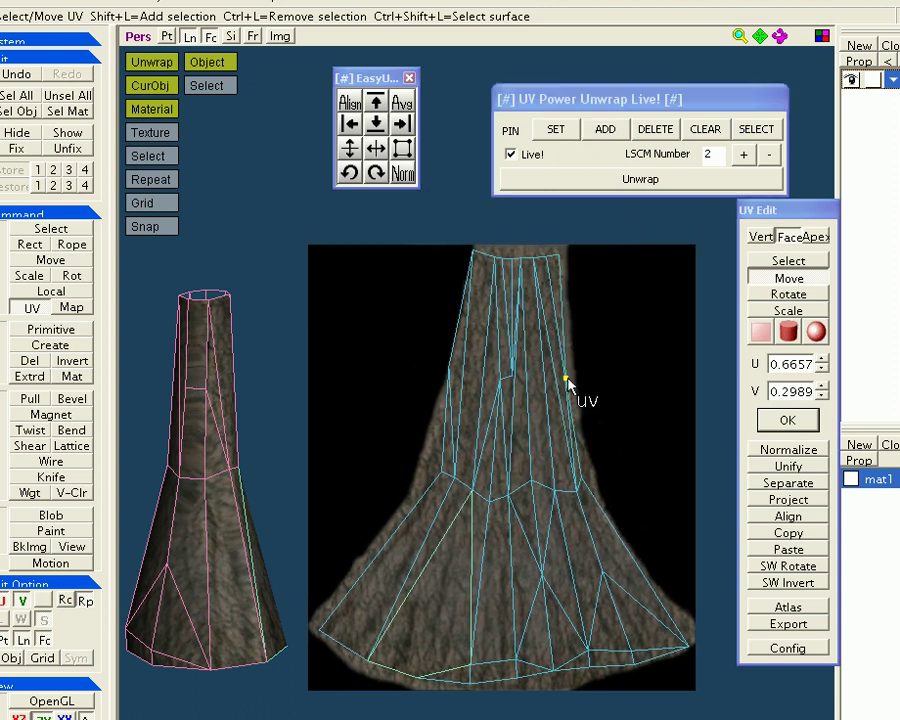
left_click(688, 650)
left_click_drag(688, 650, 670, 640)
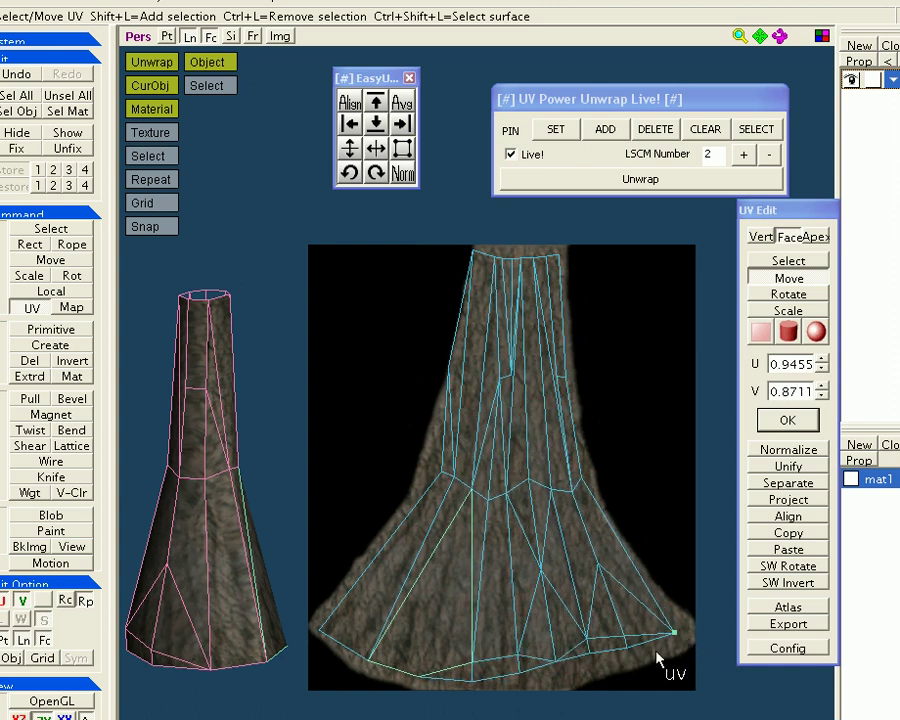
Step: Pin a left-edge UV vertex and place it and the top-left corner along the trunk edge
left_click(441, 472)
left_click_drag(441, 472, 434, 476)
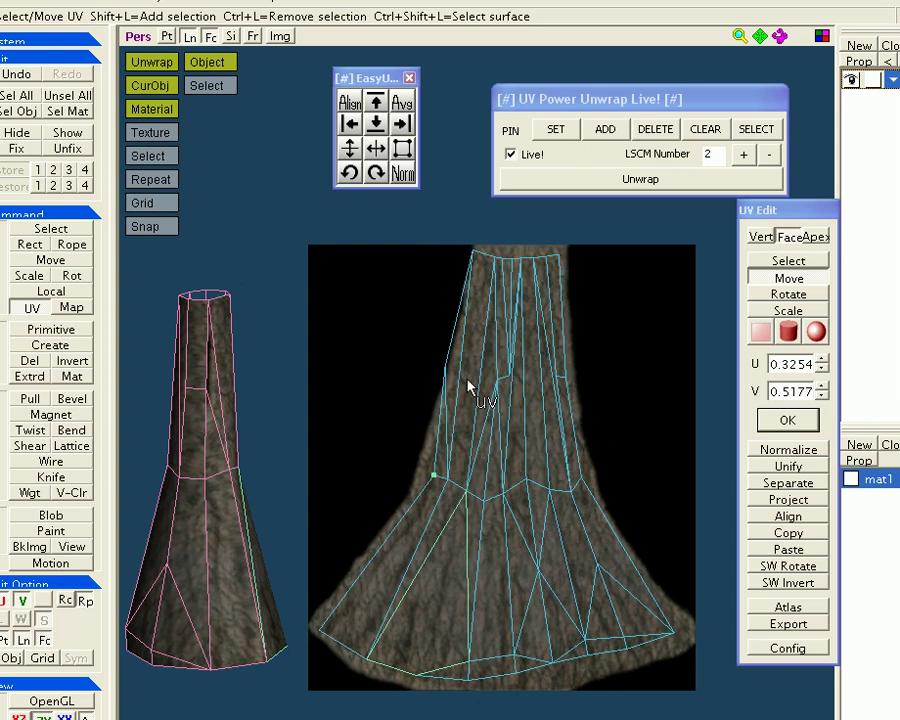
left_click(605, 129)
left_click_drag(443, 372, 455, 368)
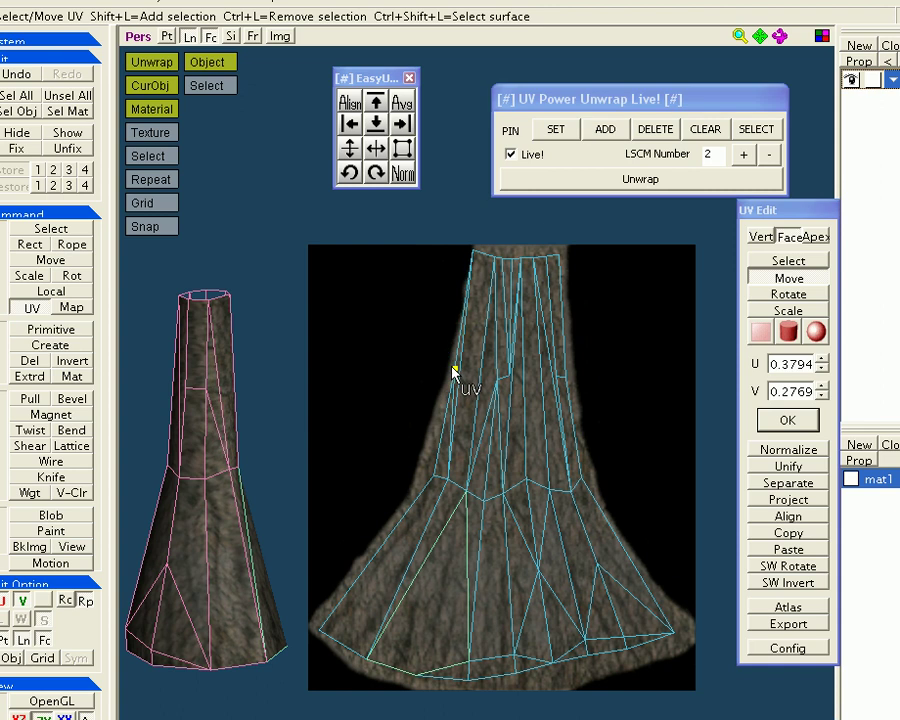
left_click_drag(472, 252, 479, 256)
right_click_drag(374, 538, 562, 337)
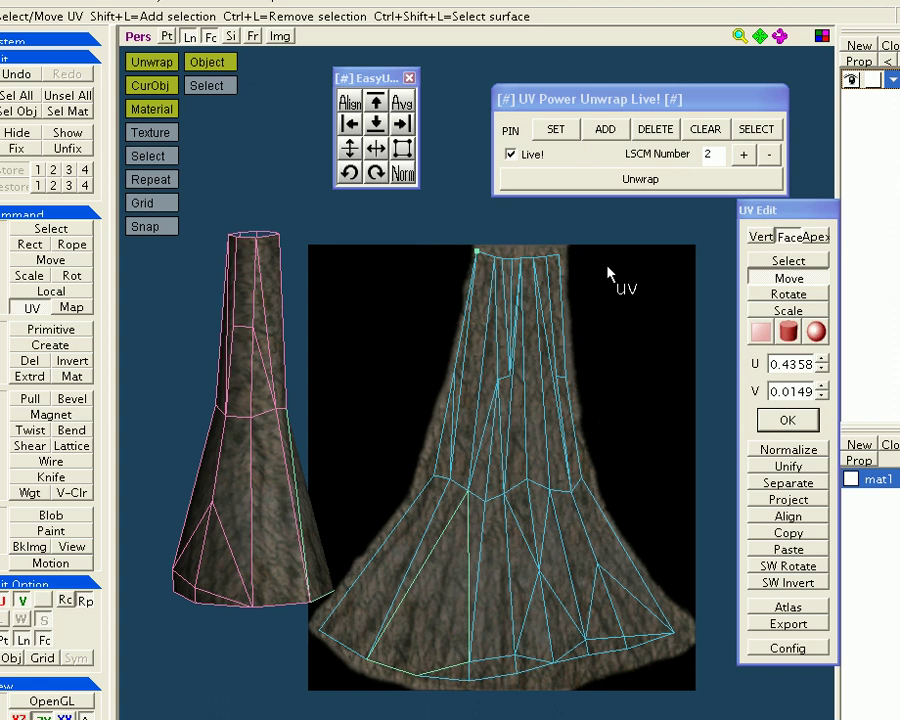
left_click(752, 134)
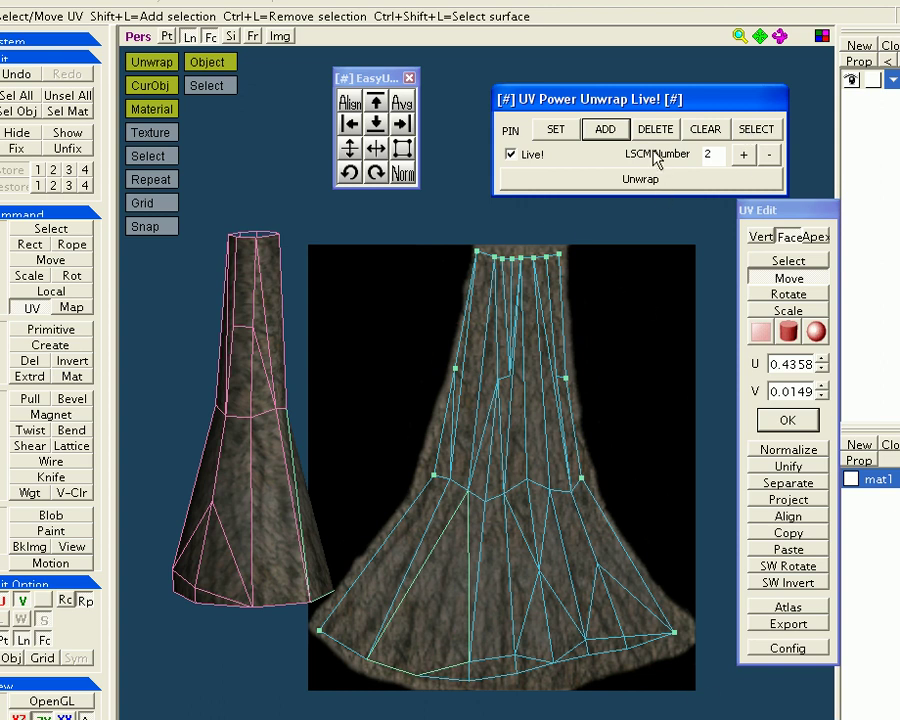
left_click(582, 480)
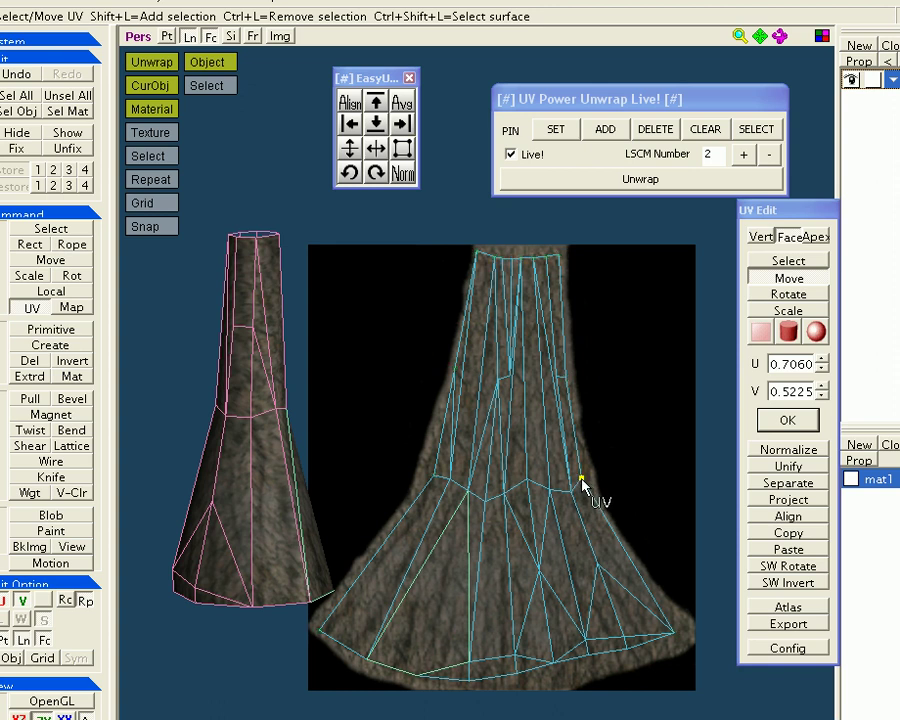